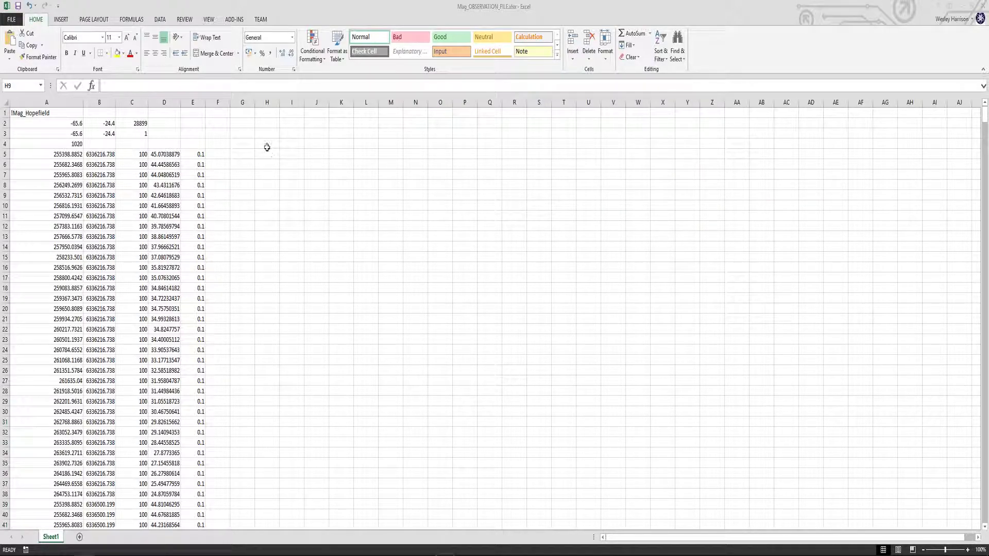
# Read the magnetic workbook's title in A1 and header values in A2–C2
pyautogui.click(46, 113)
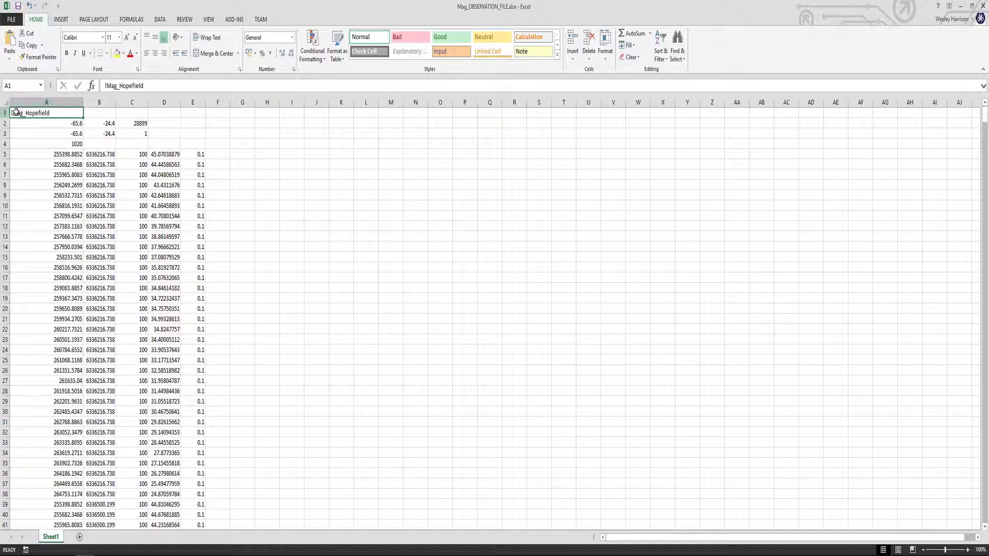
pyautogui.click(41, 126)
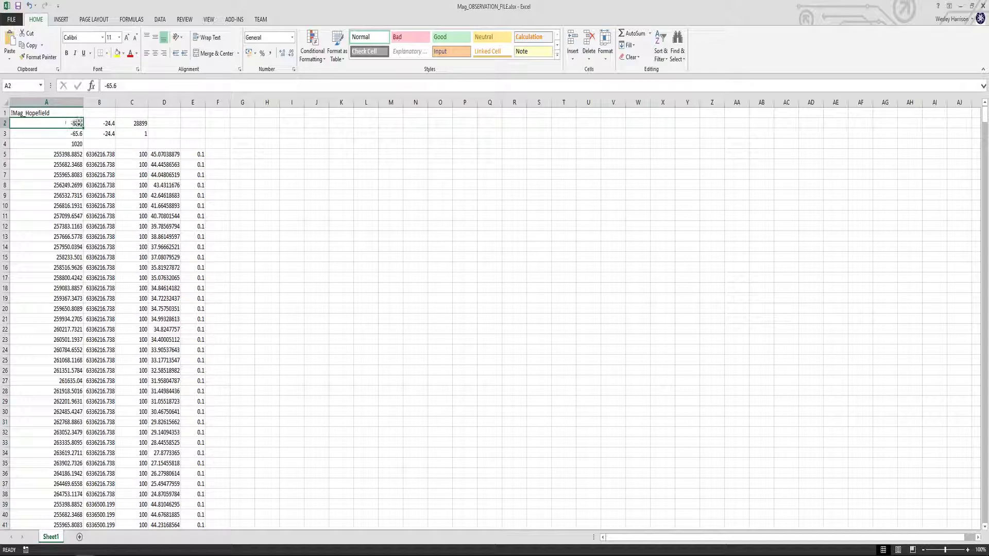
pyautogui.click(104, 124)
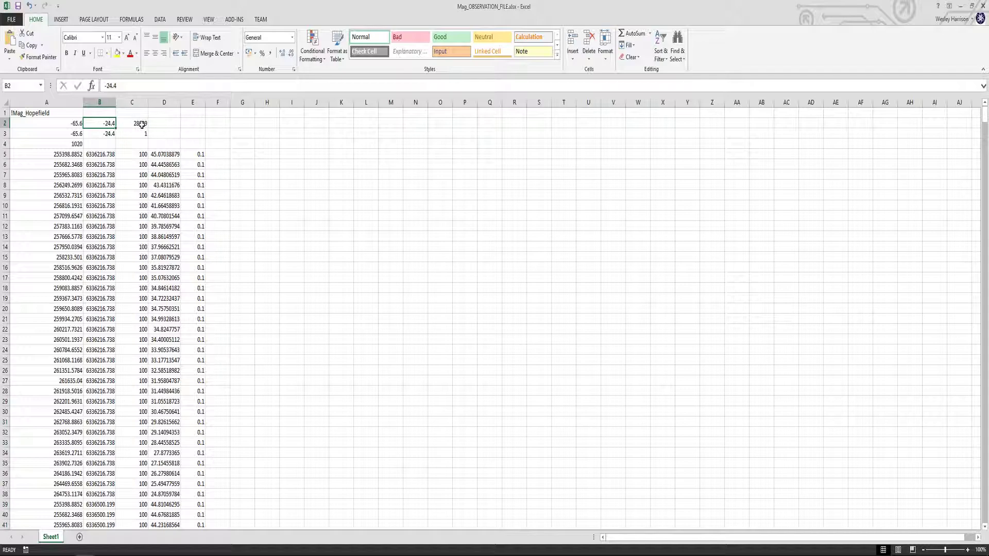
pyautogui.click(141, 124)
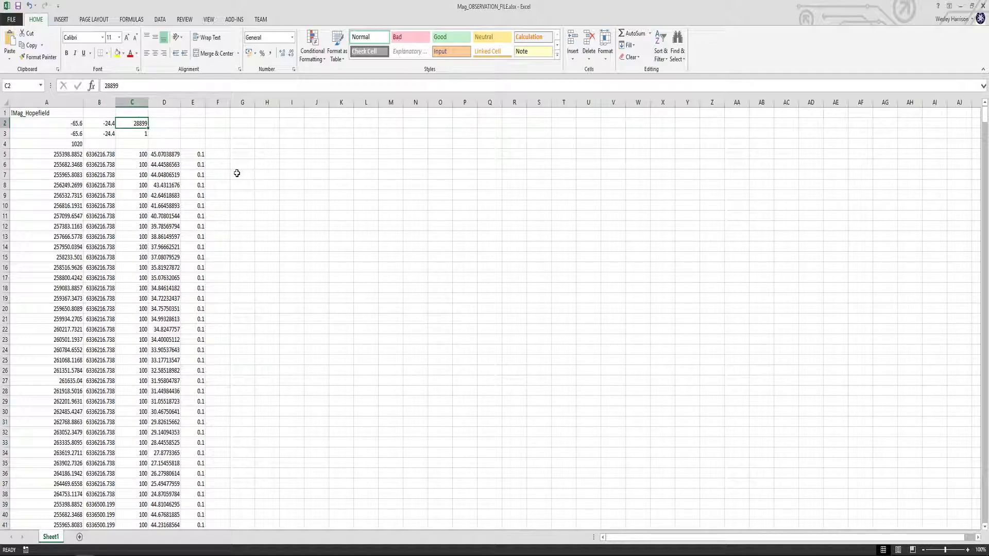
pyautogui.click(74, 122)
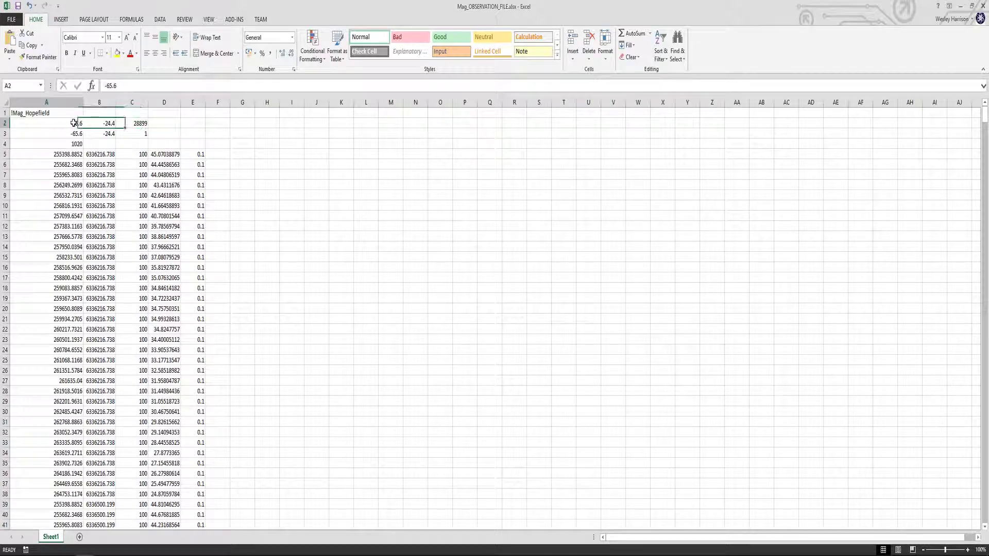
pyautogui.click(108, 125)
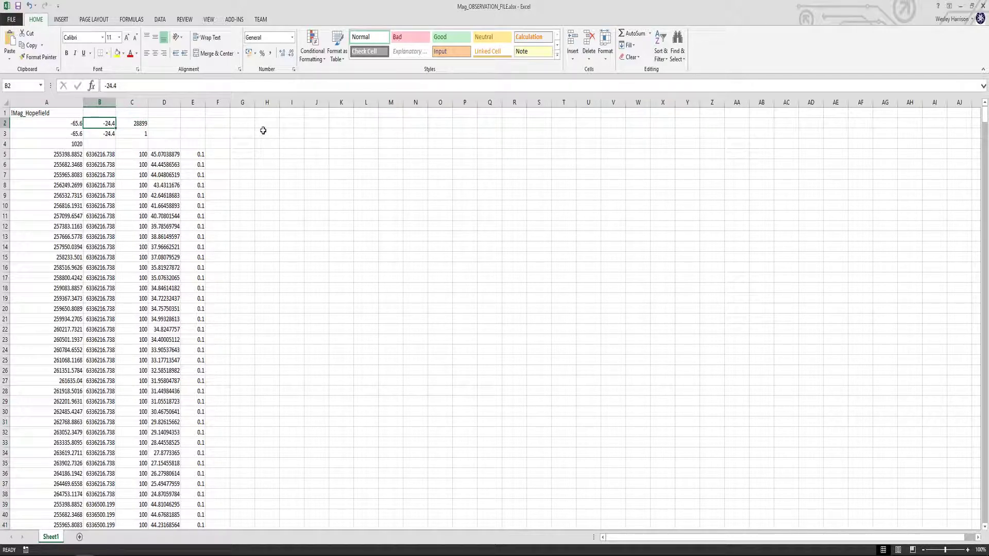
# Check the row 3 values in A3–C3, leaving C3 unchanged
pyautogui.click(13, 133)
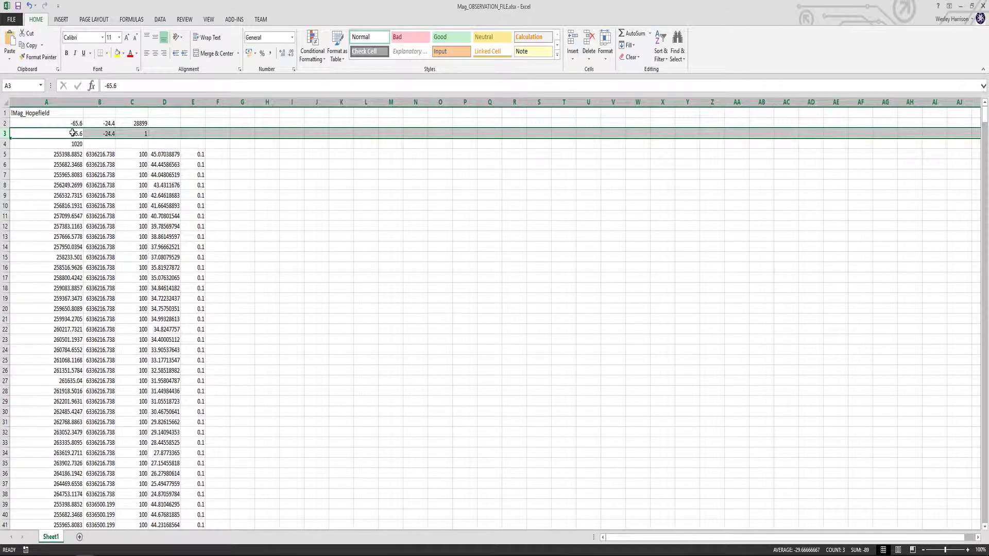
pyautogui.click(73, 133)
pyautogui.click(103, 134)
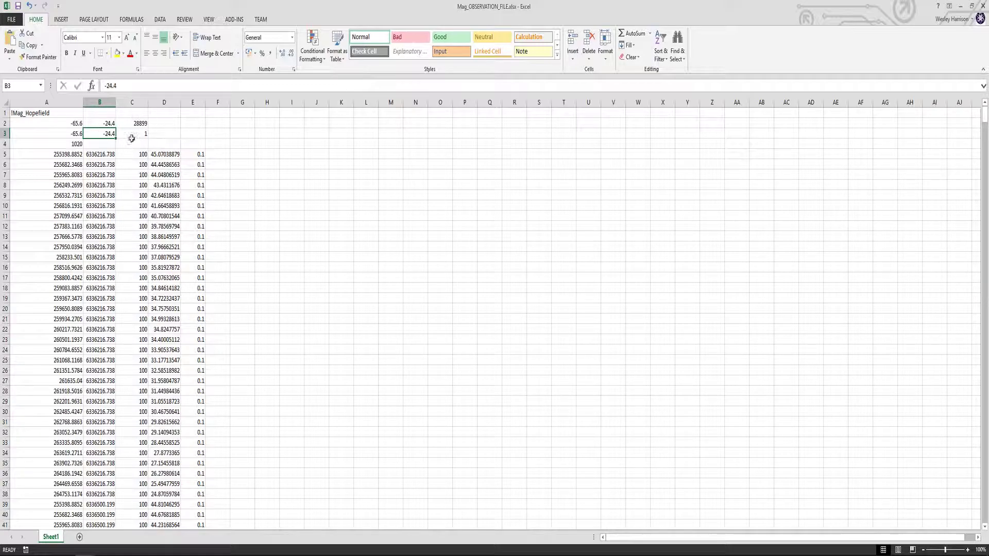
pyautogui.click(132, 136)
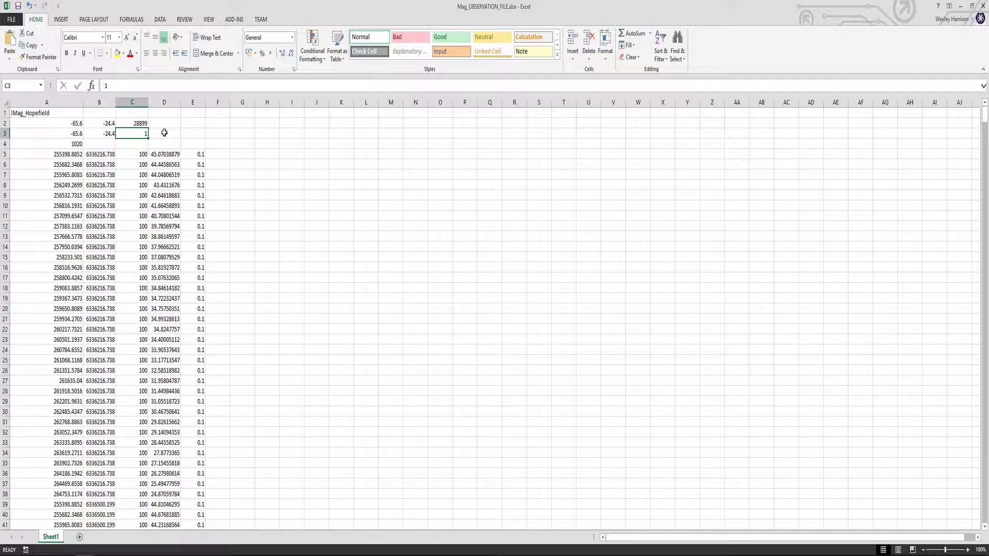
pyautogui.doubleClick(133, 133)
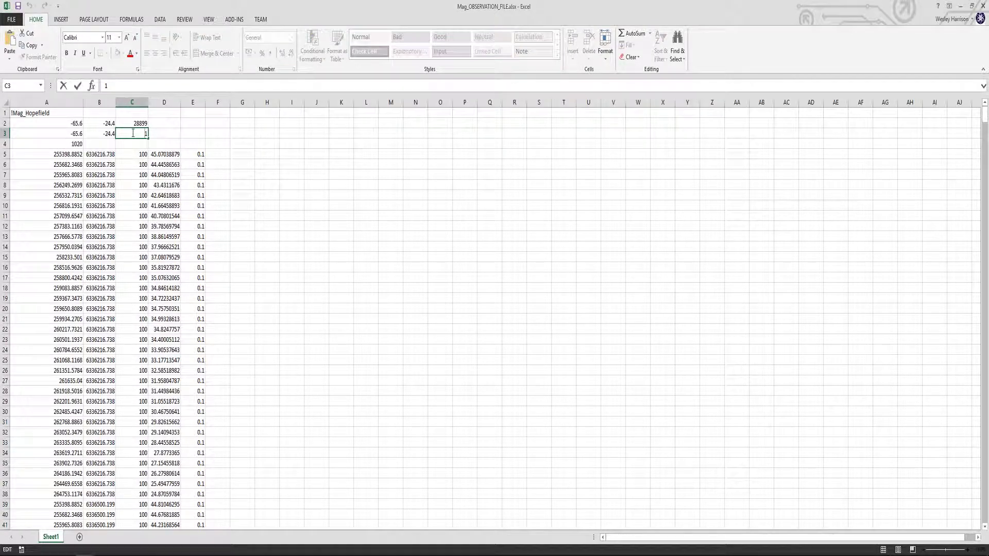
pyautogui.click(175, 142)
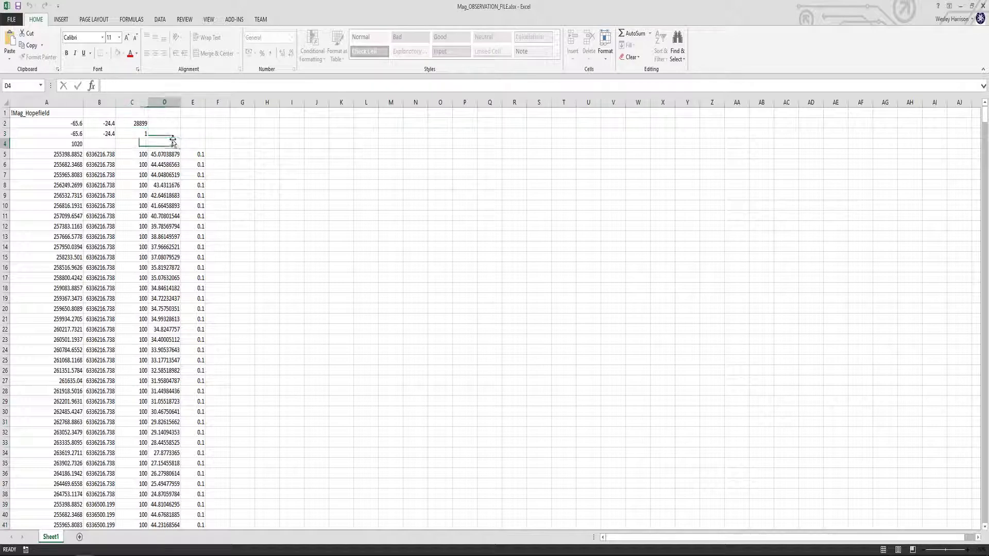
pyautogui.click(140, 133)
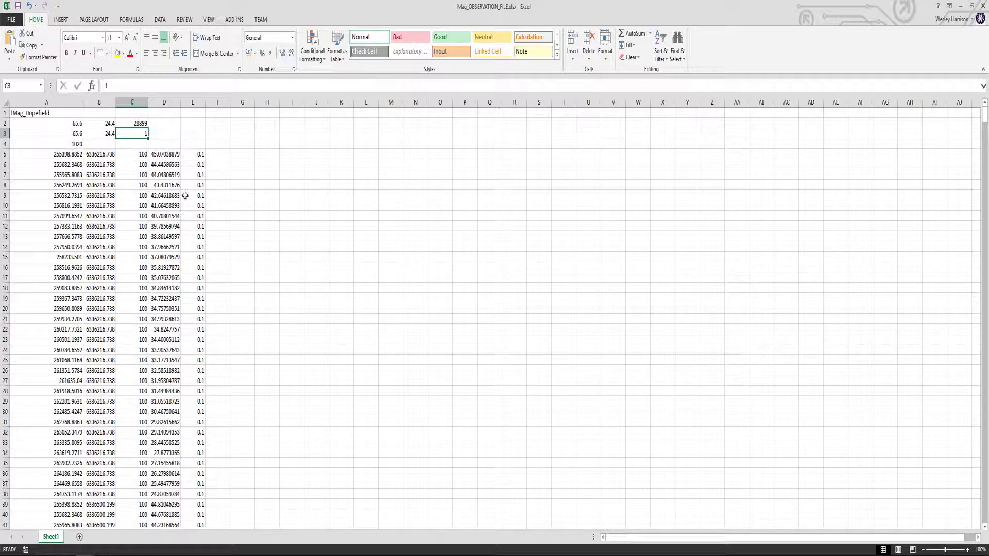
# Compare the value 1020 in A4 with the first data value in A5
pyautogui.click(70, 159)
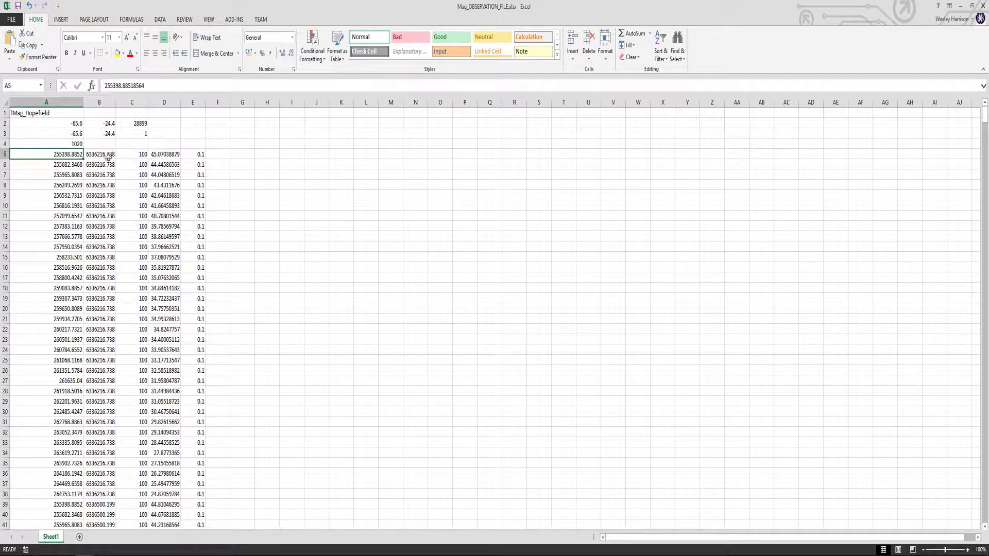
pyautogui.click(59, 144)
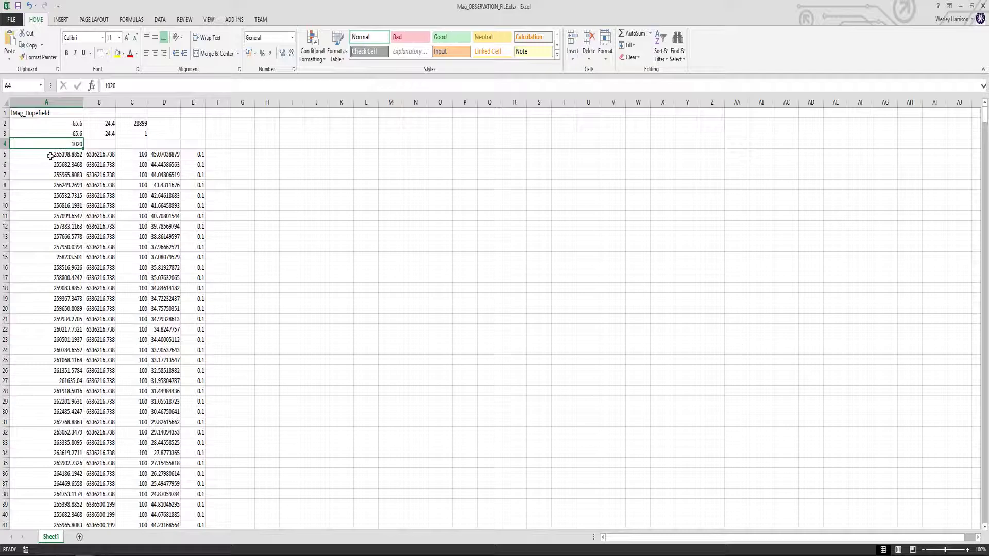
pyautogui.click(56, 157)
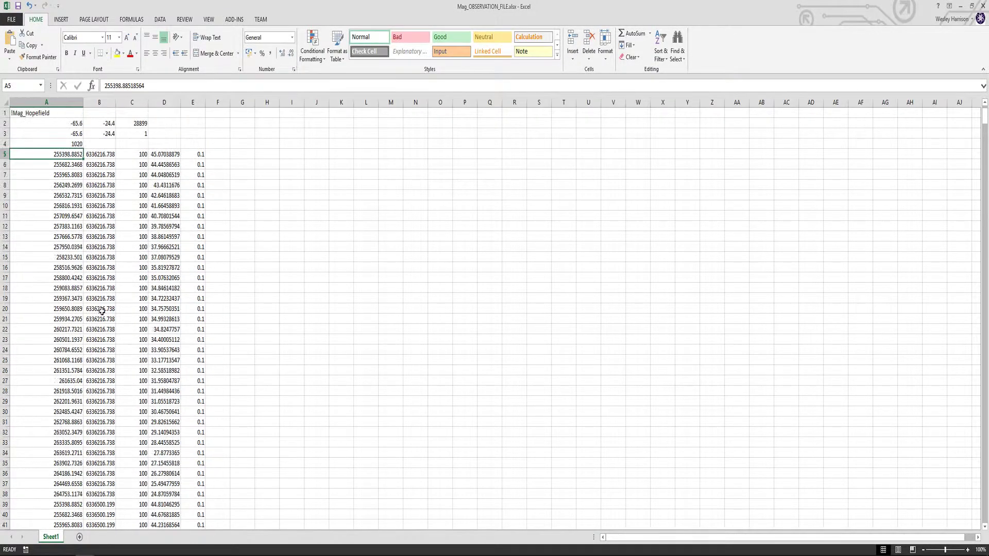
pyautogui.click(74, 143)
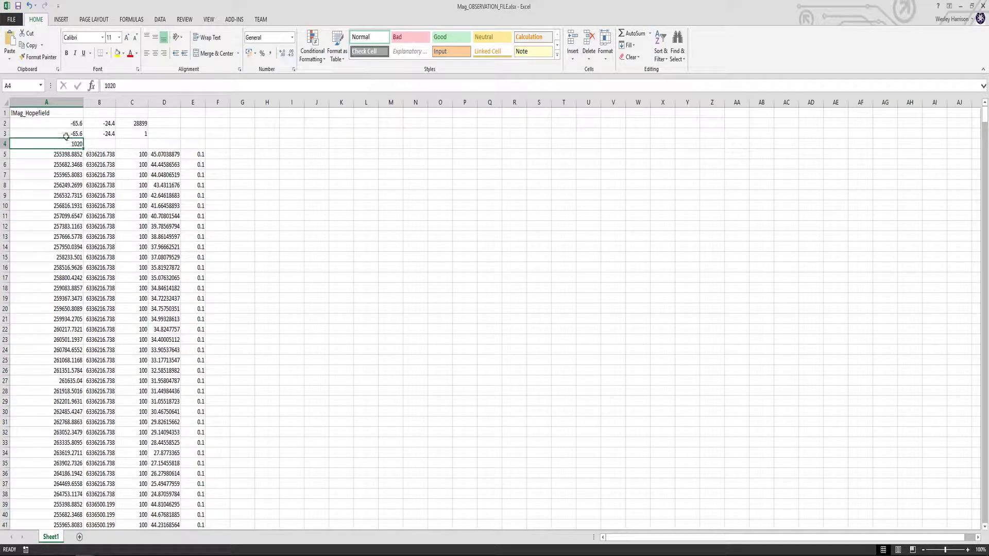
pyautogui.click(44, 157)
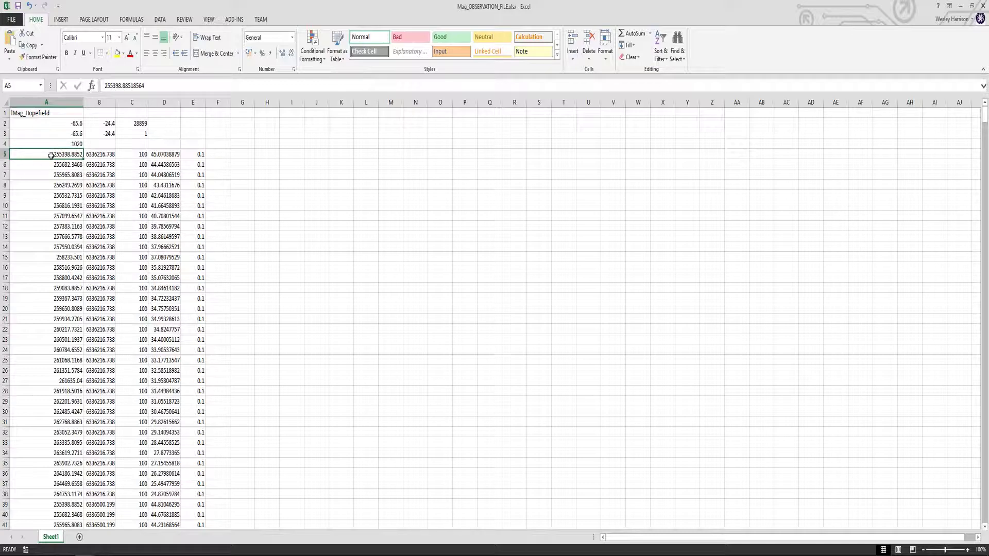
# Check the first data row B5–E5, including 100 in C5 and 0.1 in E5
pyautogui.click(96, 155)
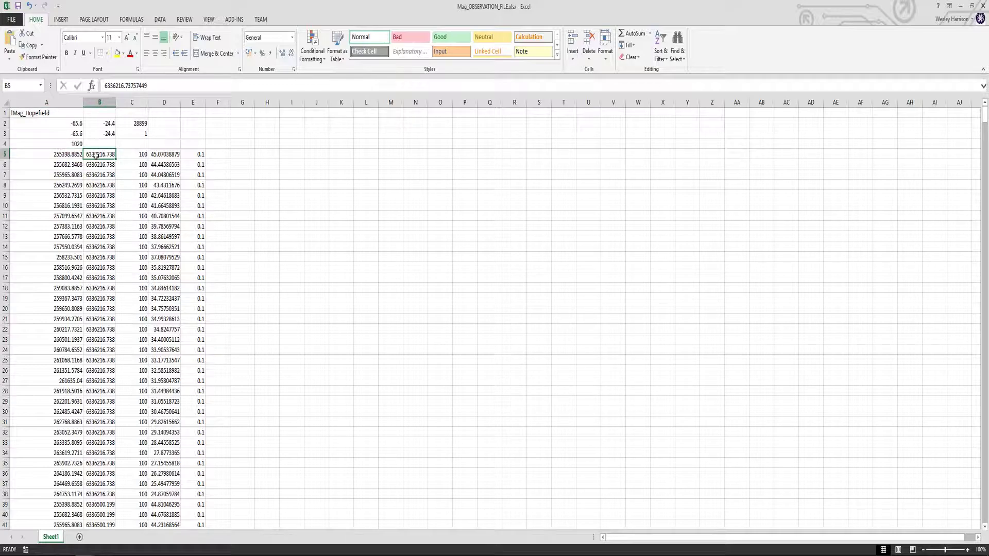
pyautogui.click(70, 156)
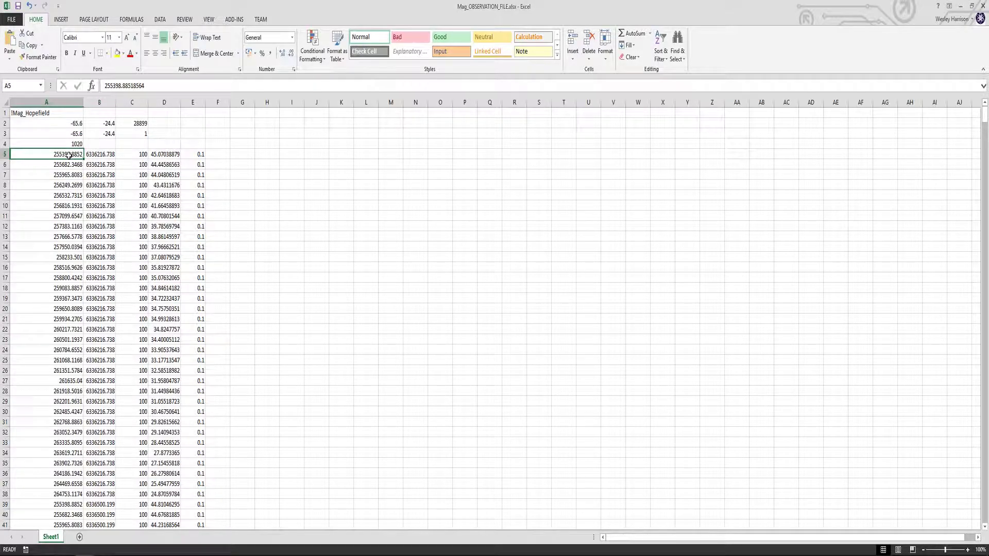
pyautogui.click(96, 156)
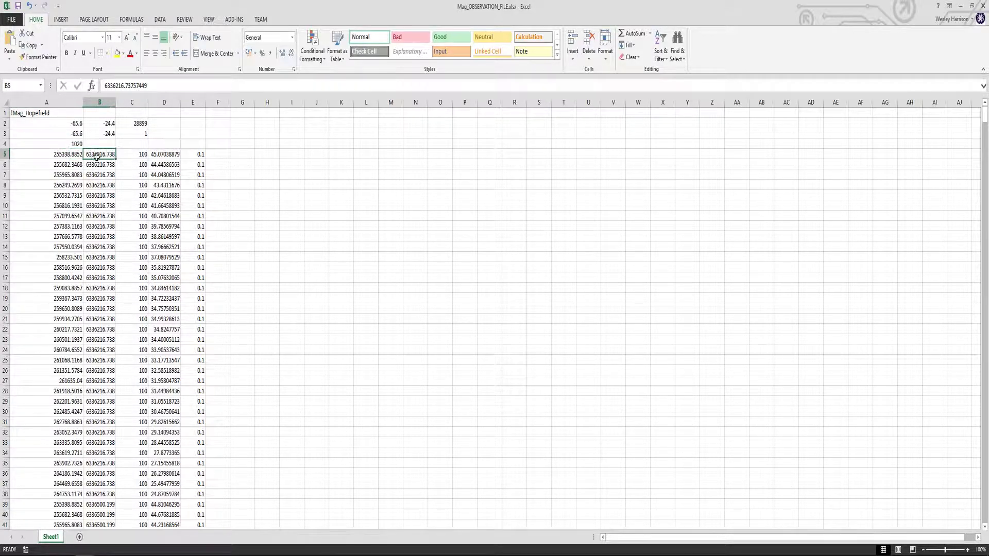
pyautogui.click(59, 155)
pyautogui.click(97, 156)
pyautogui.click(71, 157)
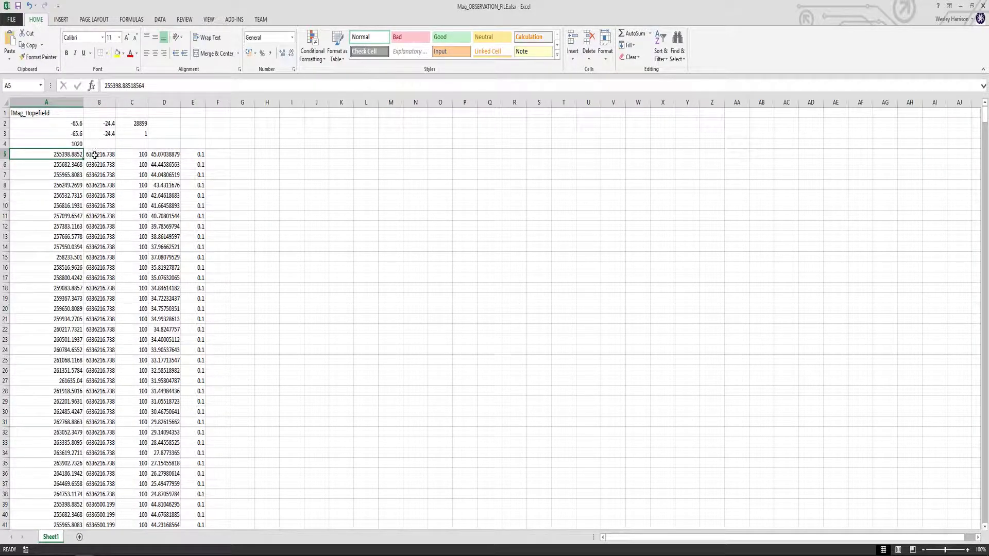
pyautogui.click(95, 155)
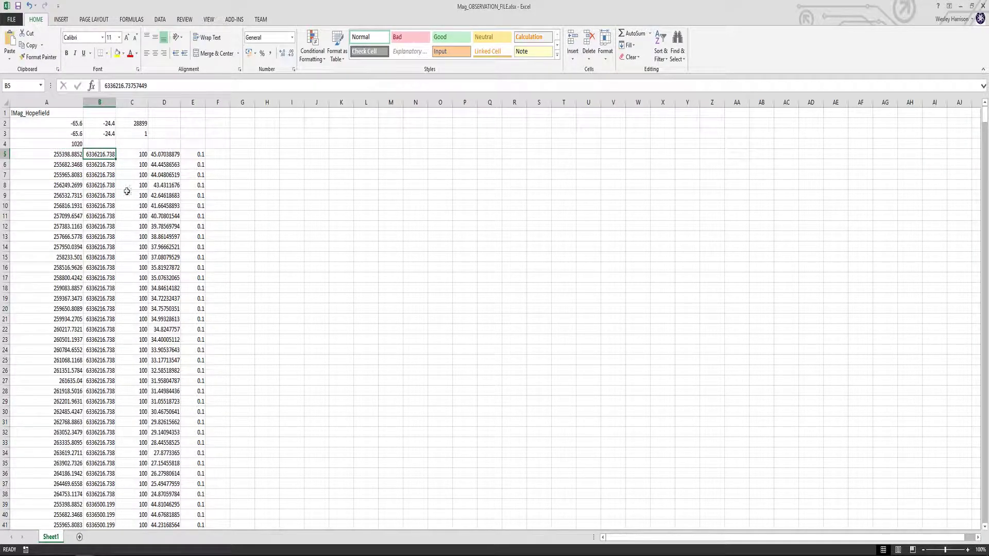
pyautogui.click(138, 156)
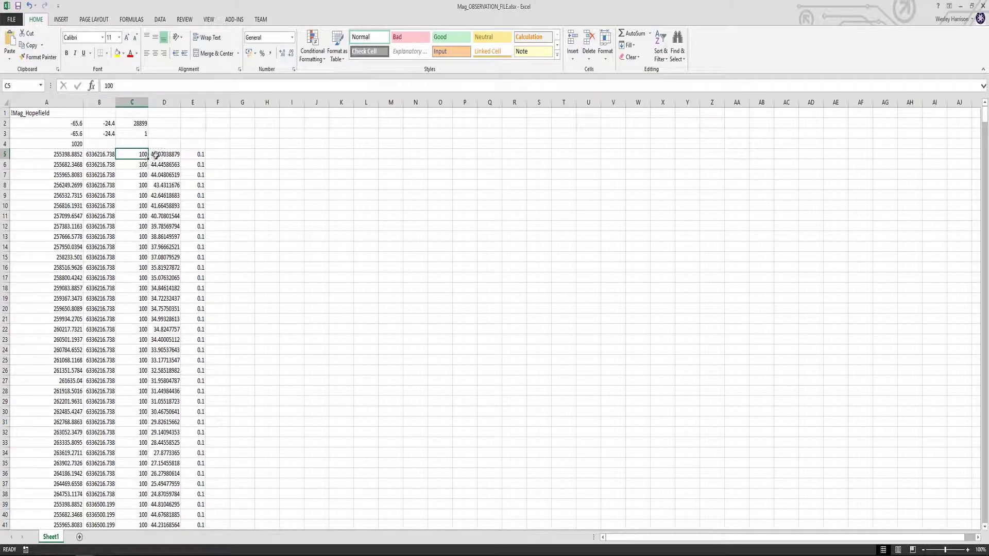
pyautogui.click(159, 154)
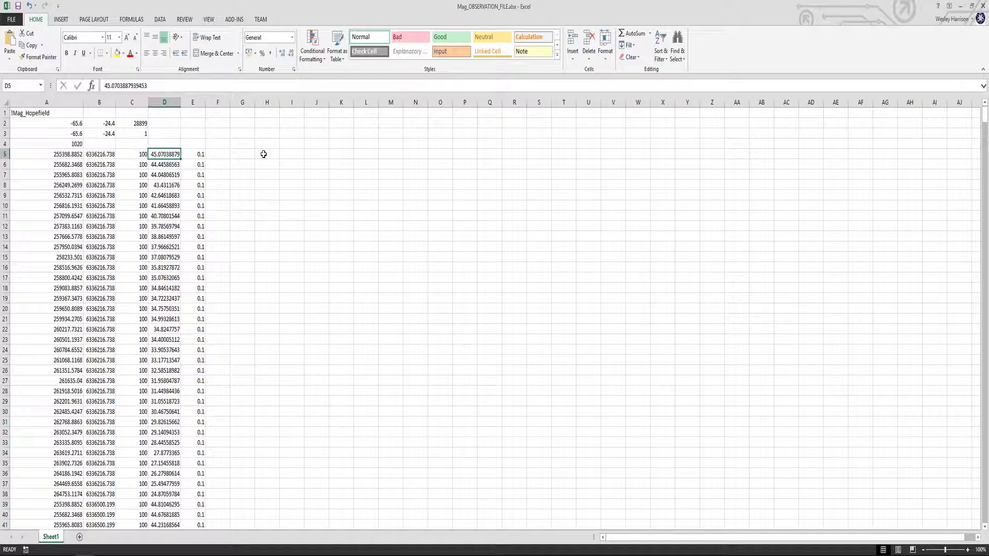
pyautogui.click(190, 157)
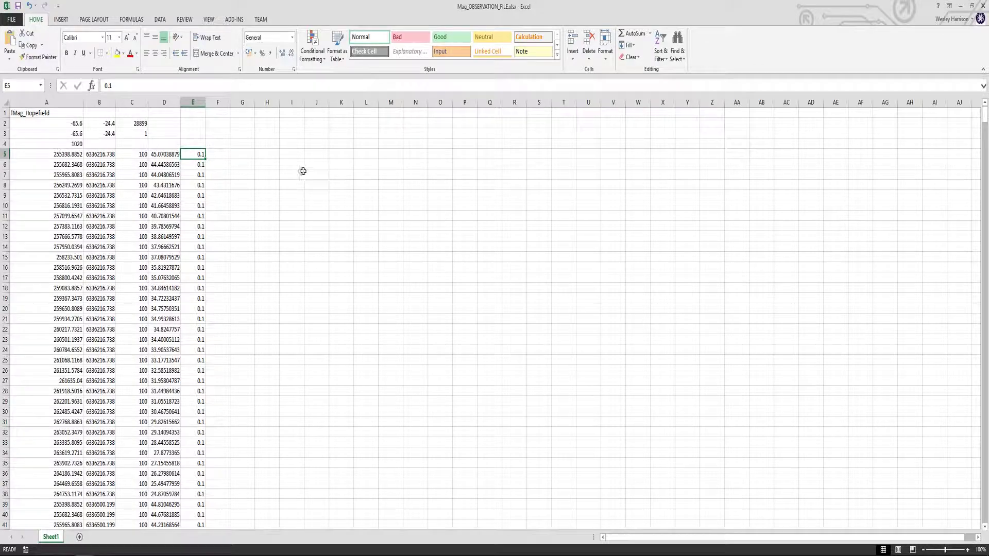
# In the gravity workbook, read the A1 title, 104 in A2, and A3
pyautogui.click(960, 6)
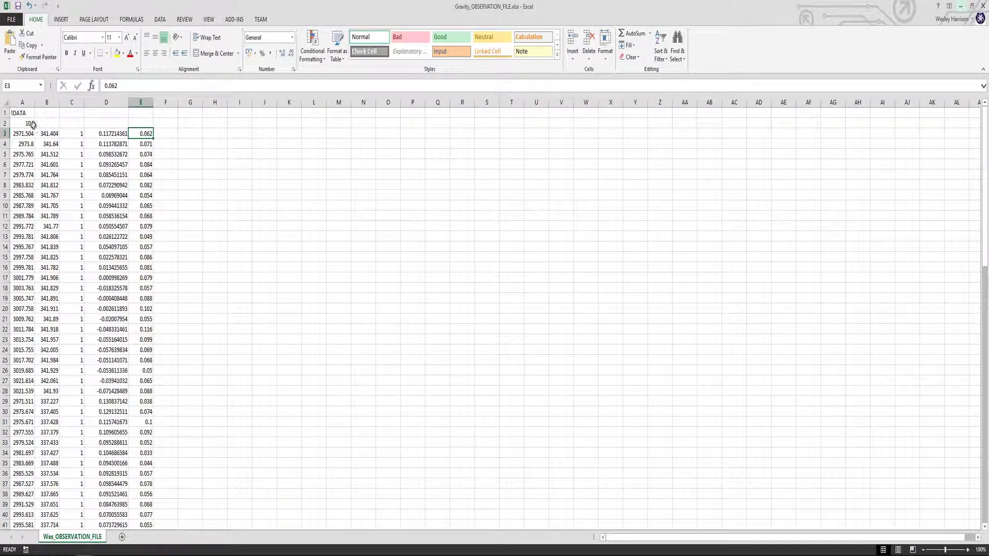
pyautogui.click(16, 113)
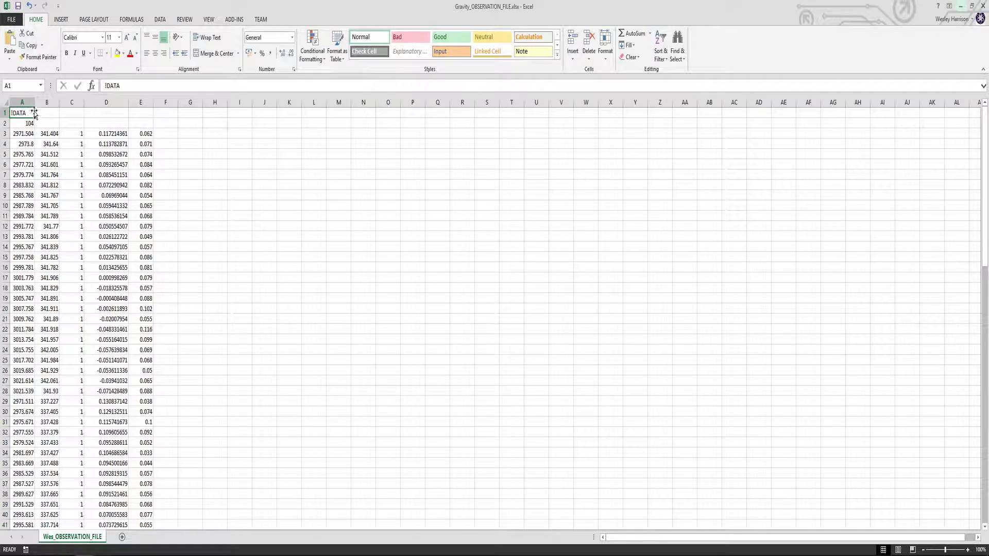
pyautogui.click(29, 122)
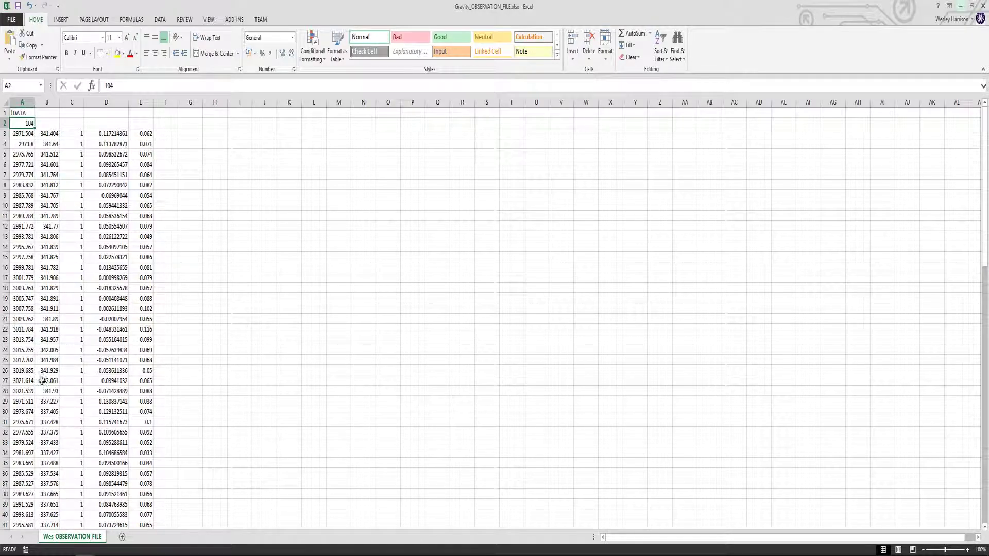
pyautogui.click(23, 134)
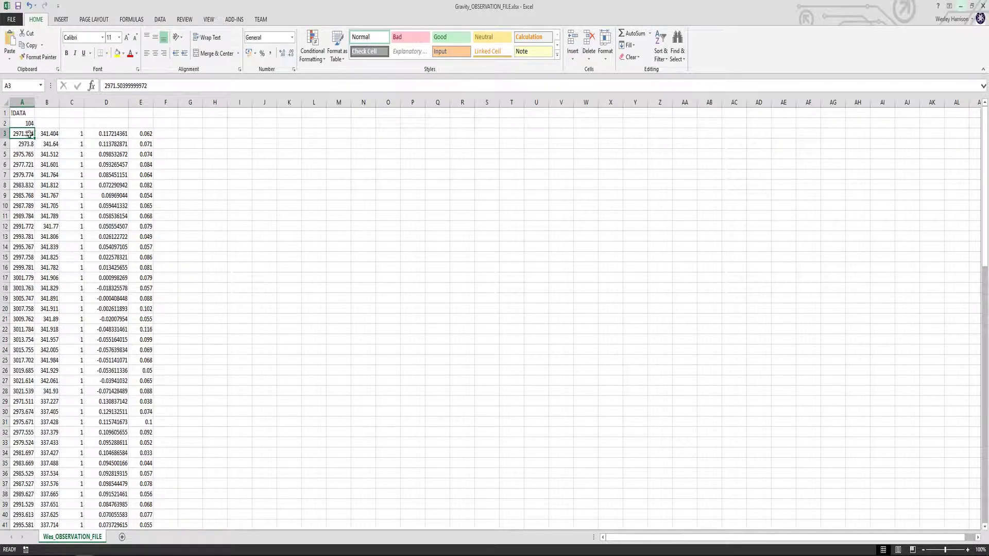
# Check the gravity workbook's B3–E3 values, then minimize it
pyautogui.click(48, 134)
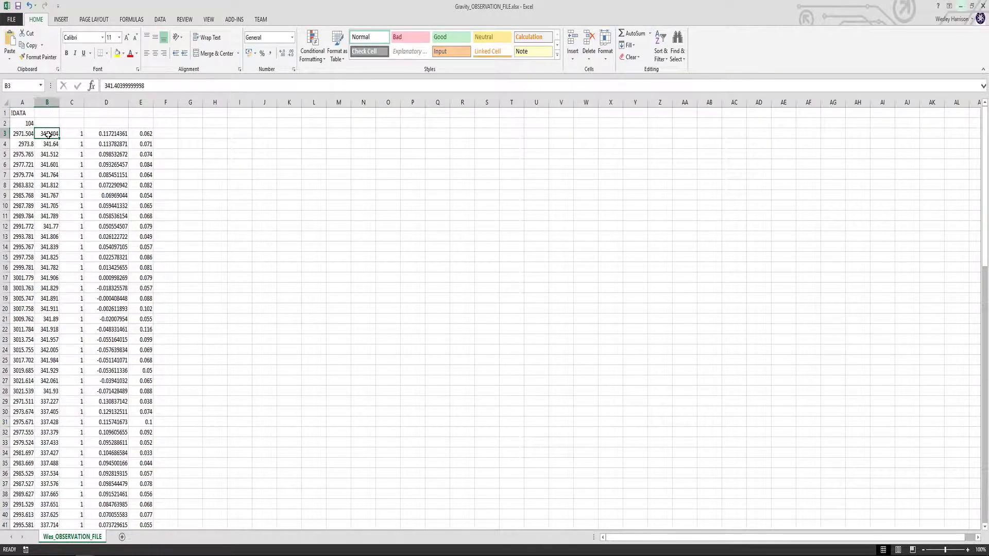
pyautogui.click(77, 134)
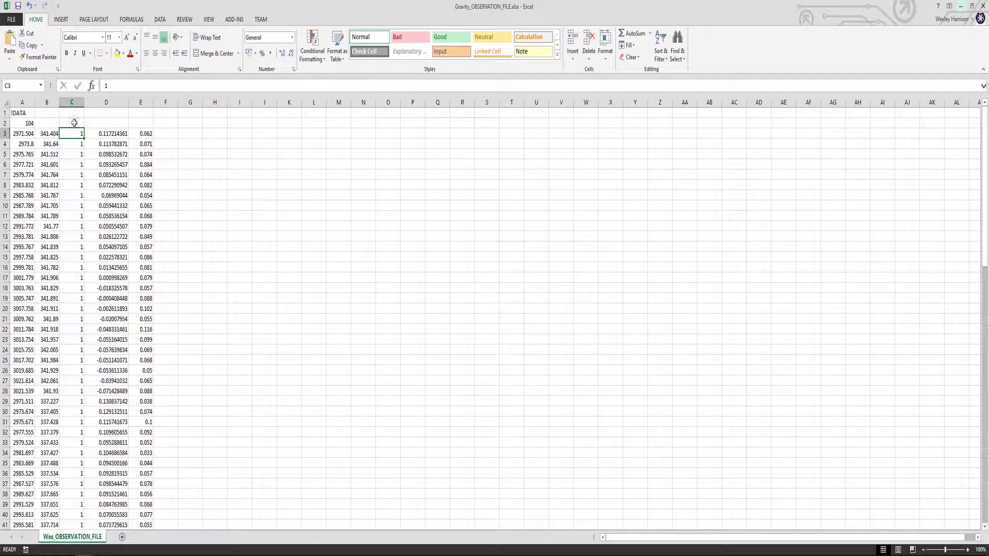
pyautogui.click(112, 133)
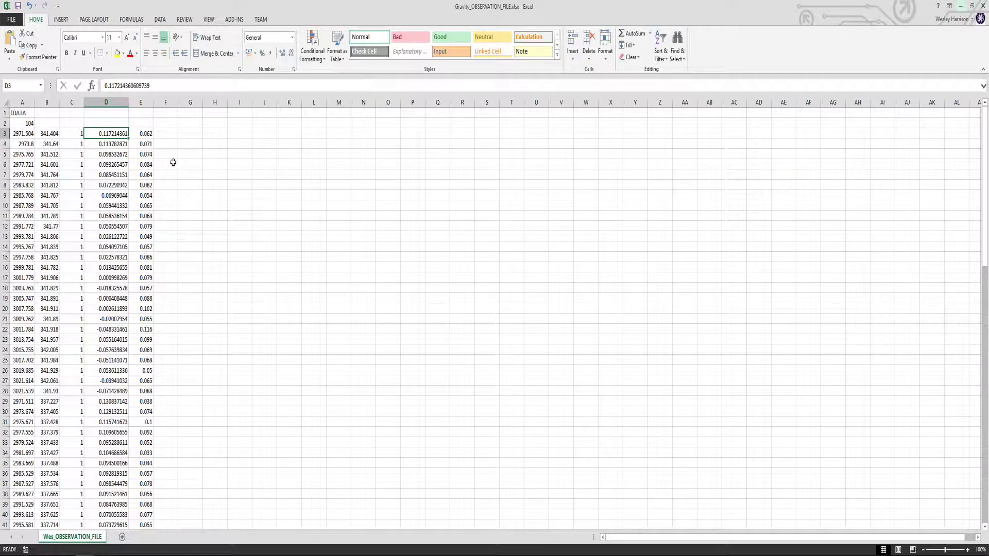
pyautogui.click(146, 135)
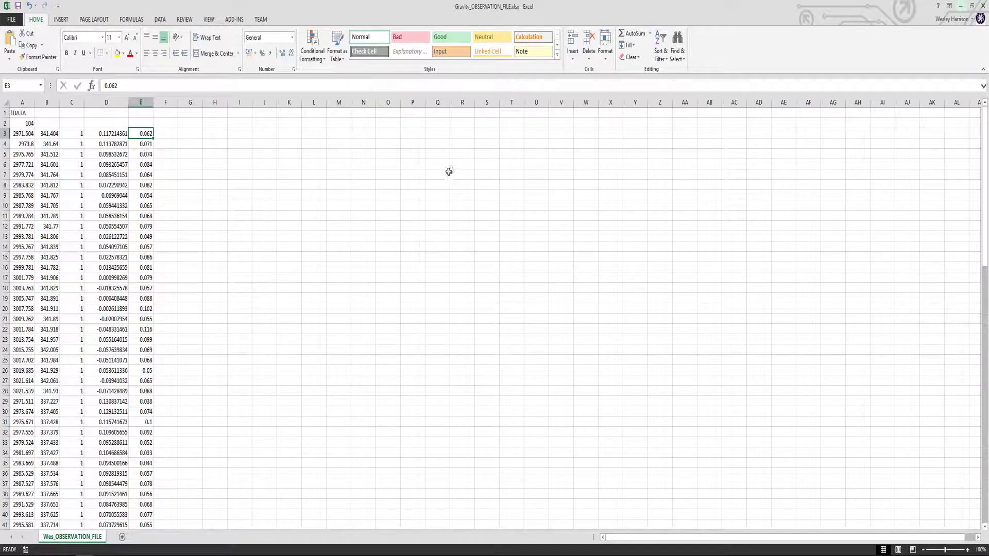
pyautogui.click(959, 6)
pyautogui.click(256, 183)
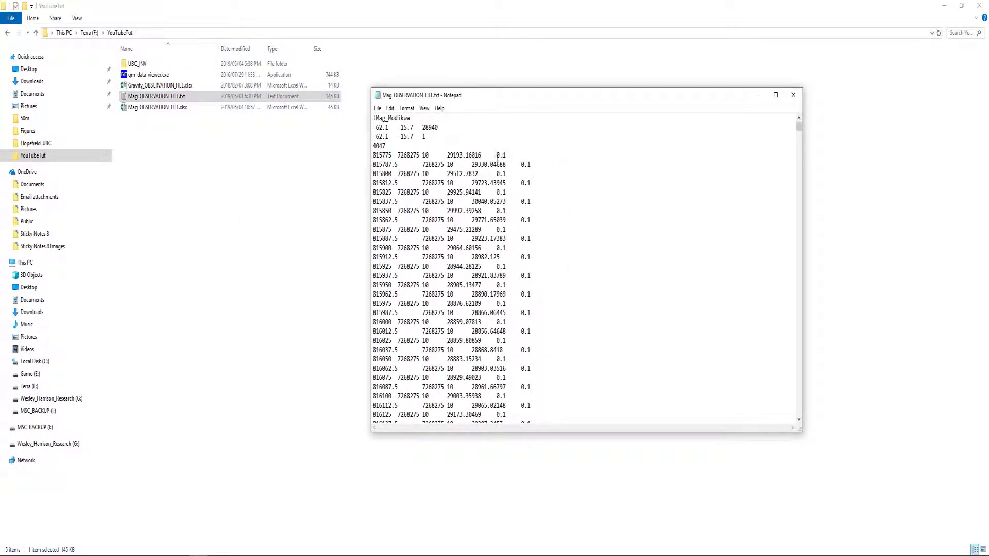
# Highlight the inclination, declination and field-strength line, then close Mag_OBSERVATION_FILE.txt
pyautogui.moveTo(374, 127); pyautogui.dragTo(446, 127)
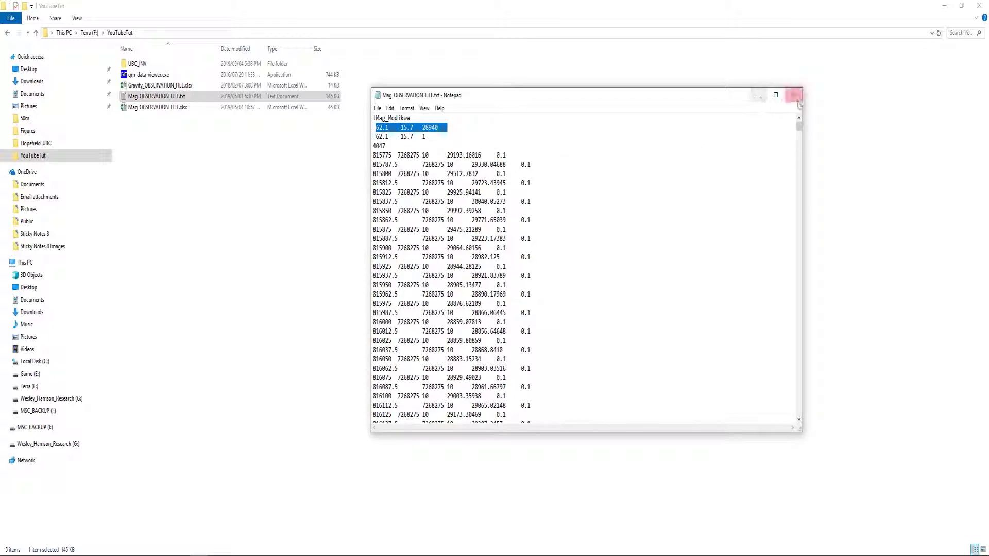
pyautogui.click(791, 96)
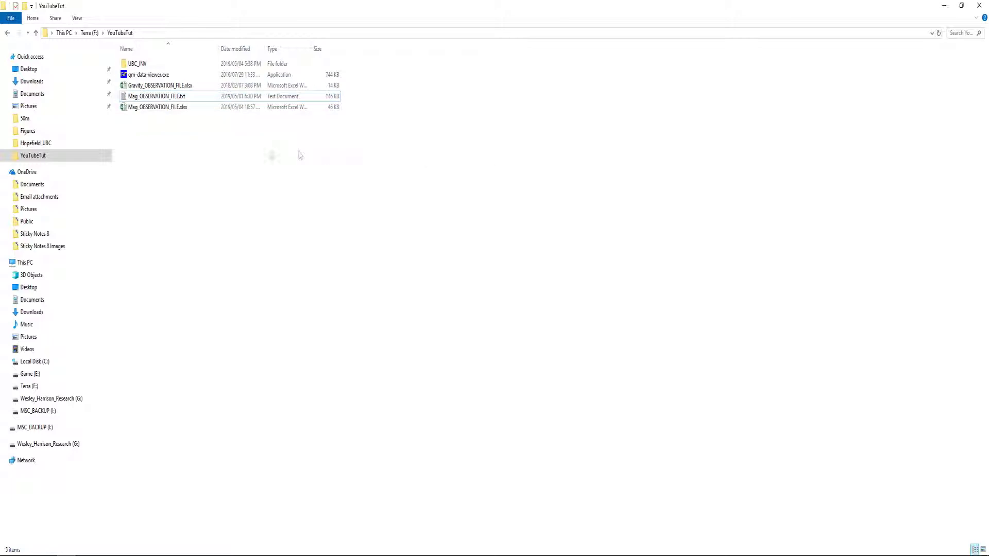
# Launch gm-data-viewer.exe, load Mag_OBSERVATION_FILE.txt, and maximize the viewer
pyautogui.doubleClick(164, 75)
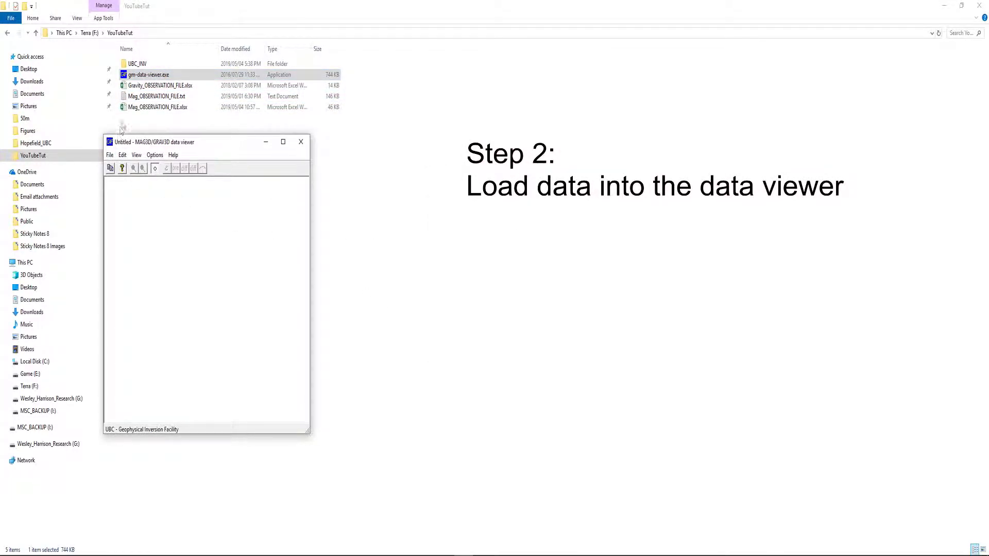
pyautogui.click(139, 77)
pyautogui.click(118, 143)
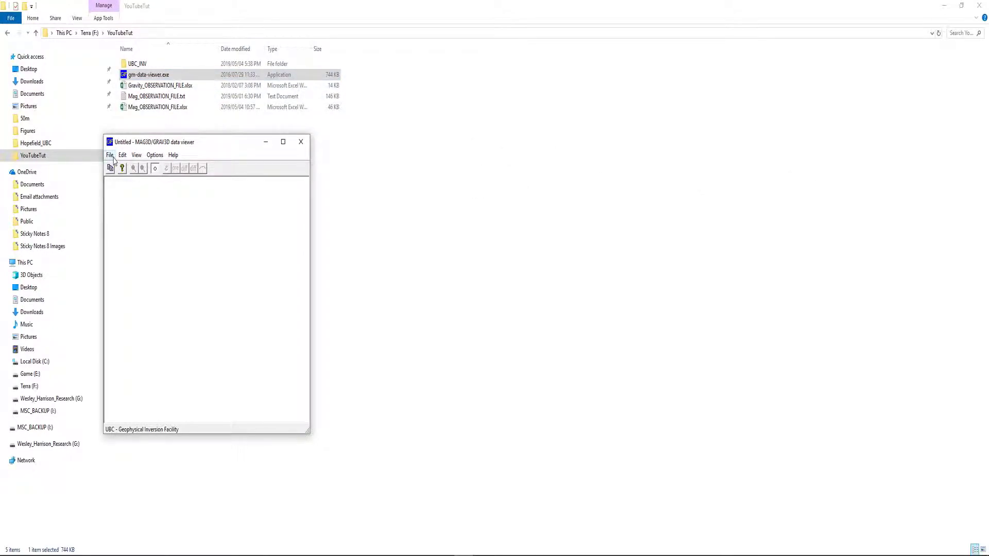
pyautogui.click(112, 156)
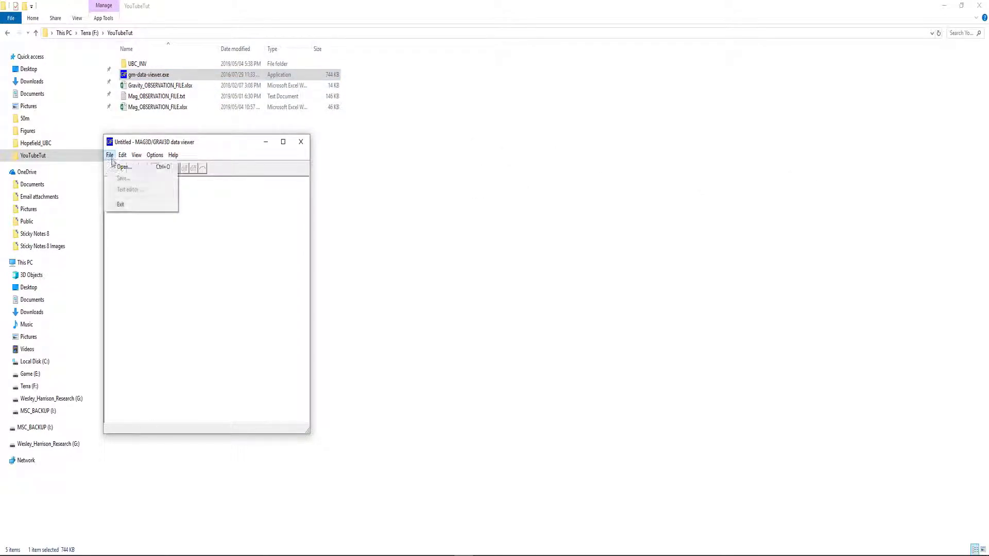
pyautogui.click(252, 274)
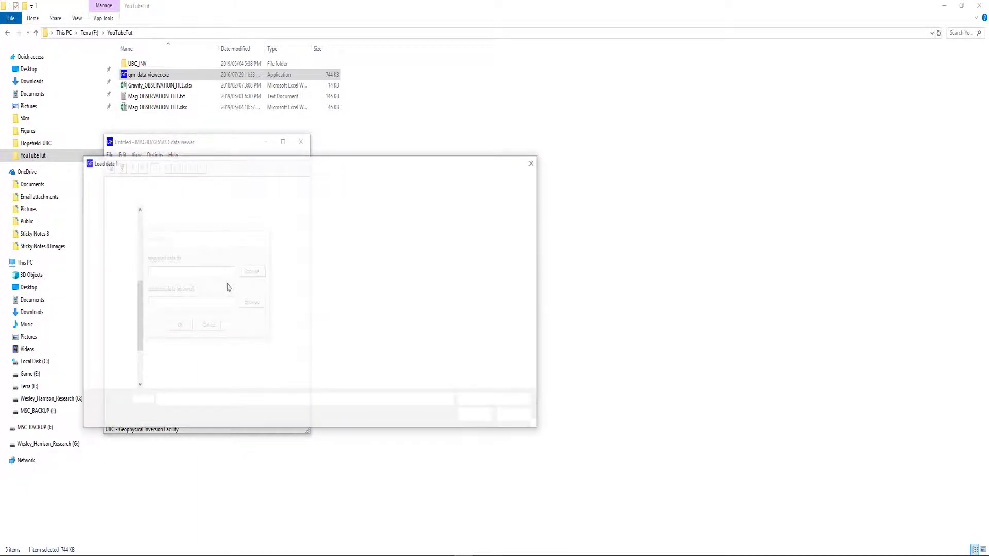
pyautogui.click(178, 260)
pyautogui.doubleClick(178, 261)
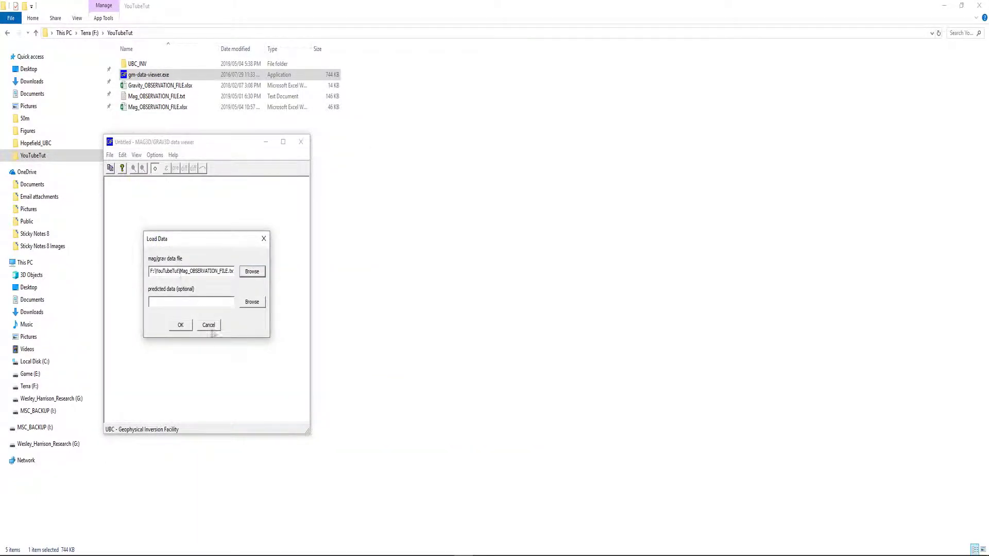
pyautogui.click(182, 328)
pyautogui.click(263, 142)
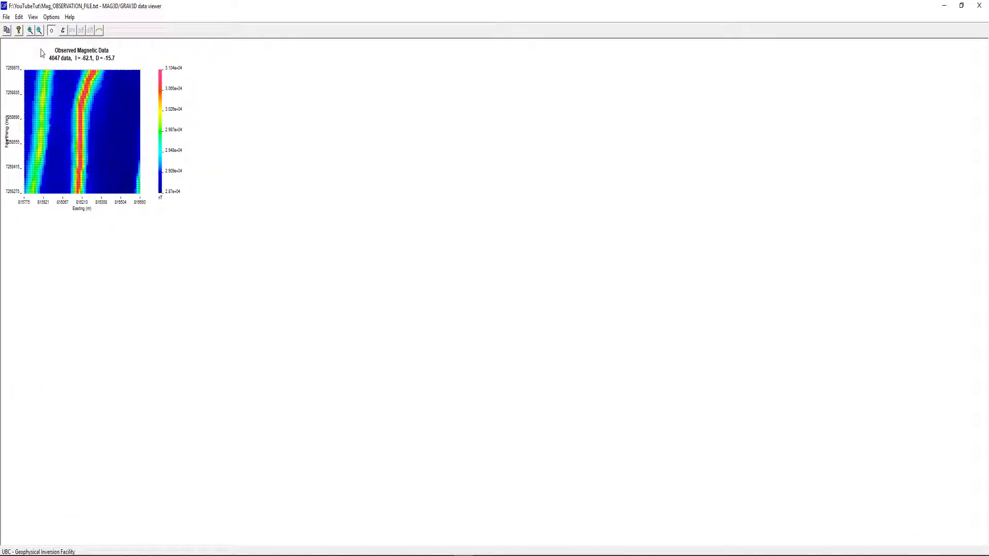
# Magnify the magnetic map four times, then close the data viewer
pyautogui.click(30, 30)
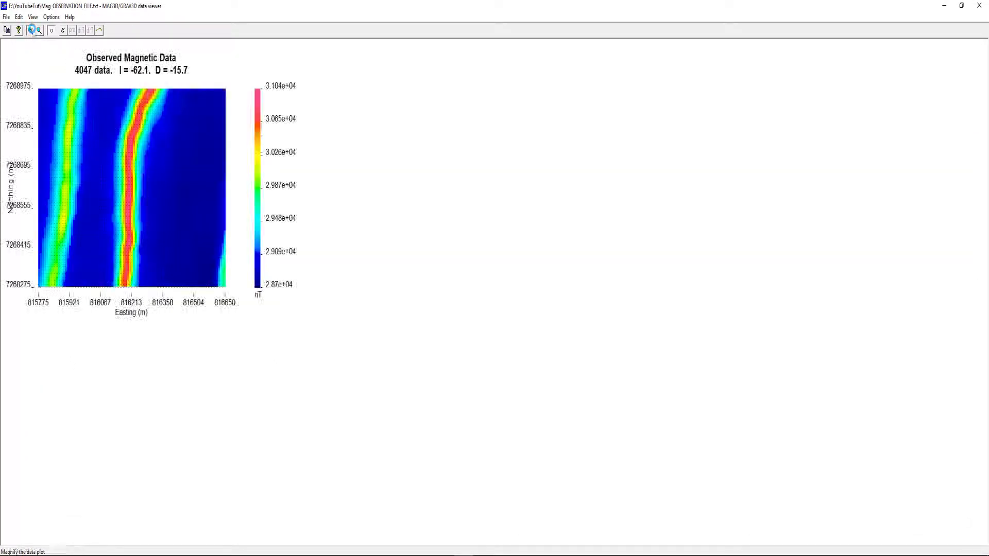
pyautogui.click(33, 29)
pyautogui.click(33, 30)
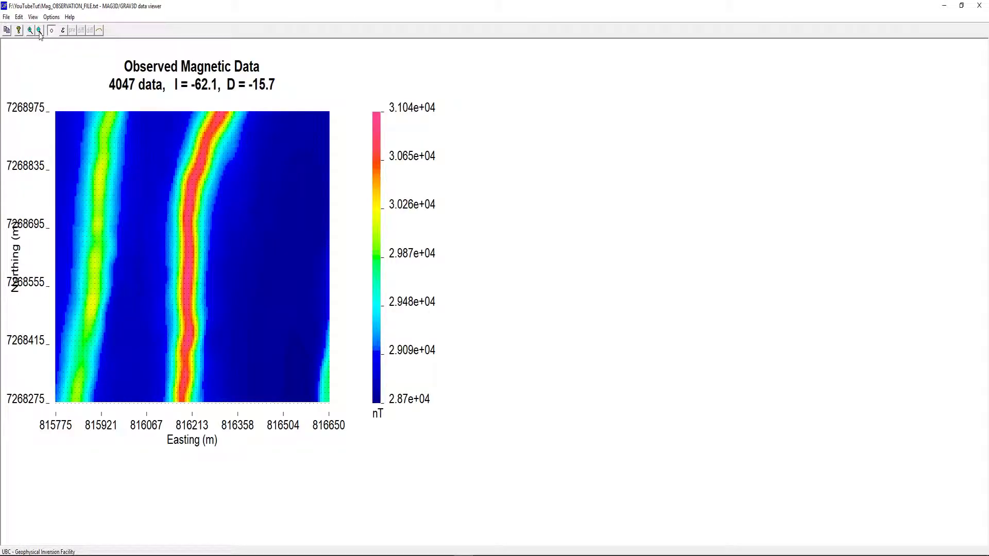
pyautogui.click(30, 31)
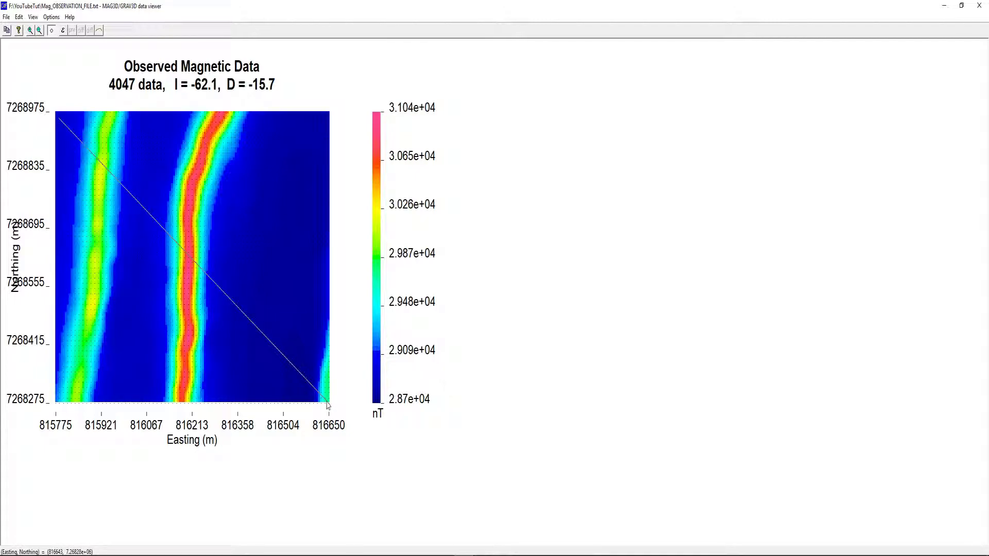
pyautogui.moveTo(296, 377); pyautogui.dragTo(328, 403)
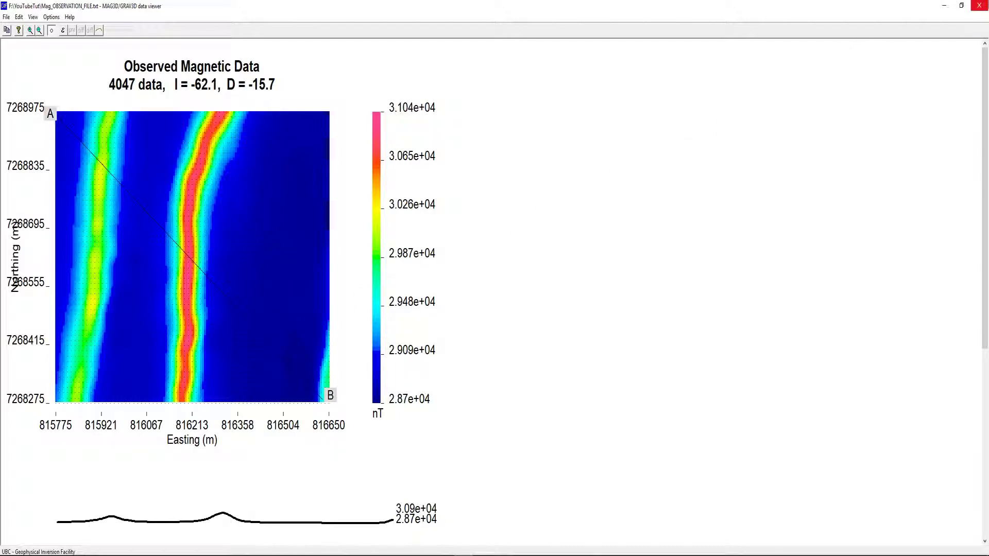
pyautogui.click(979, 6)
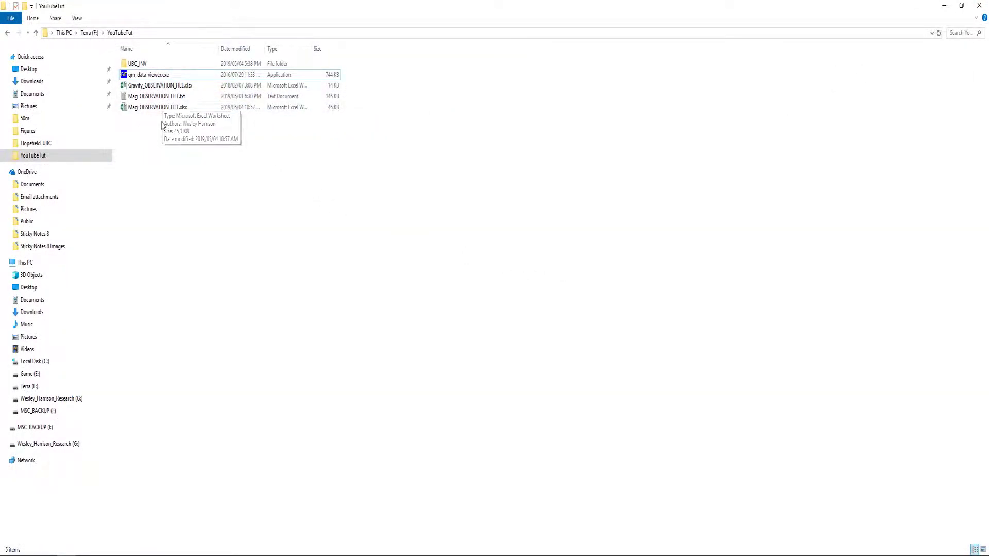
# Open UBC_INV and inspect MeshTools3d.exe, grav3d-gui.jar and mag3d-gui.jar
pyautogui.doubleClick(147, 66)
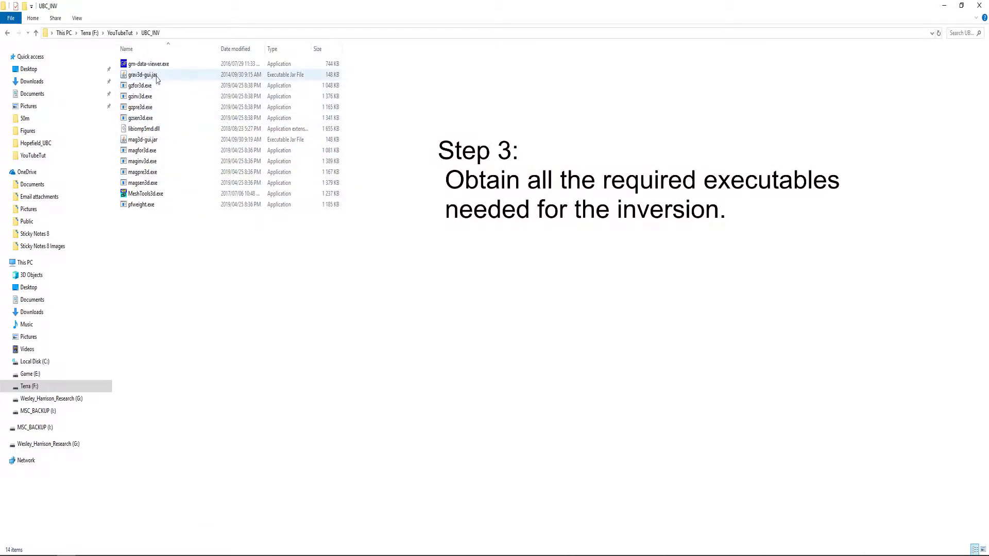
pyautogui.click(160, 130)
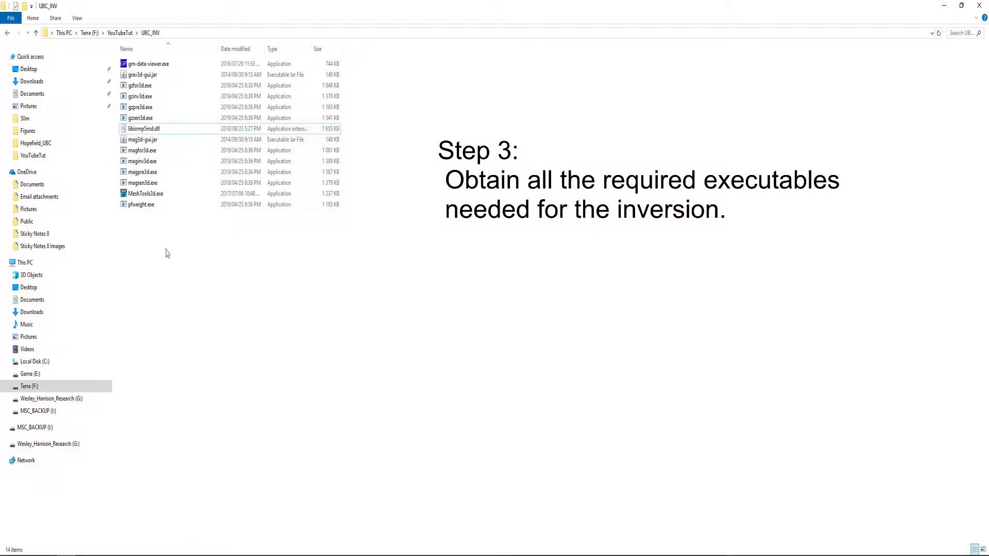
pyautogui.click(159, 196)
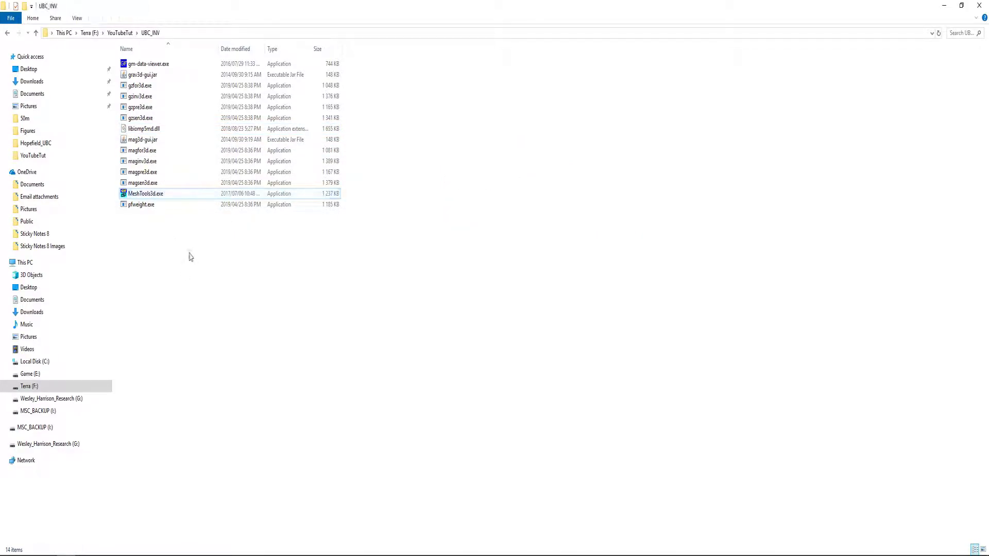
pyautogui.click(147, 77)
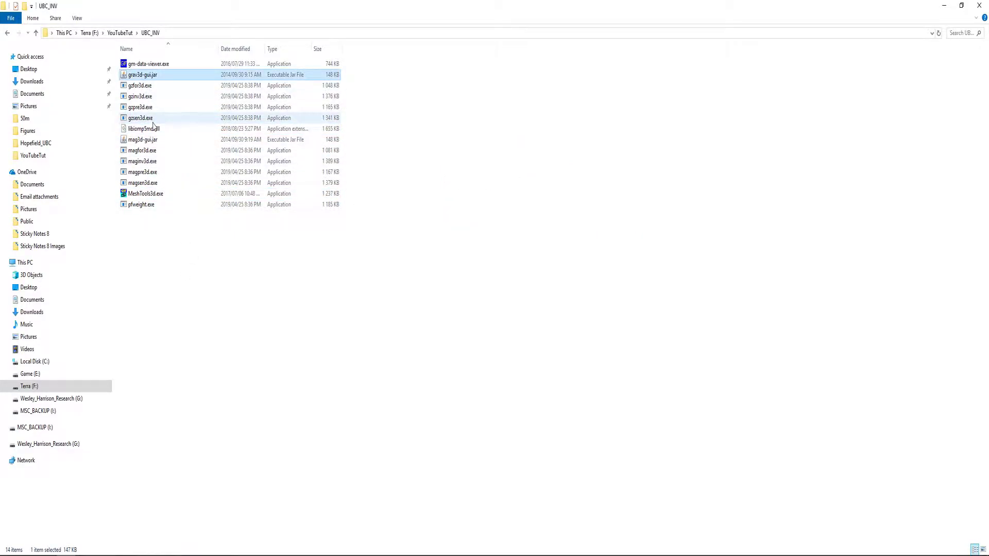
pyautogui.click(147, 140)
pyautogui.click(233, 280)
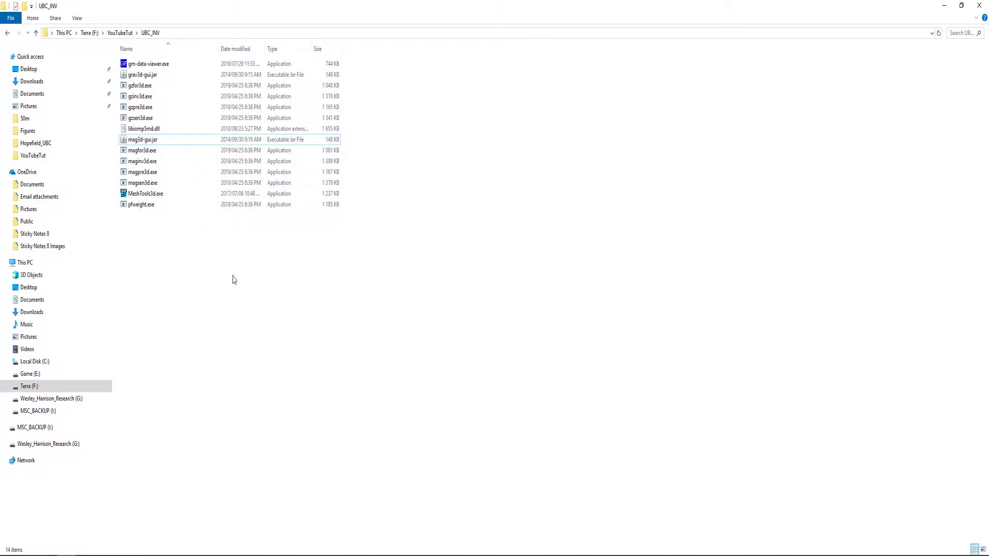
pyautogui.click(163, 140)
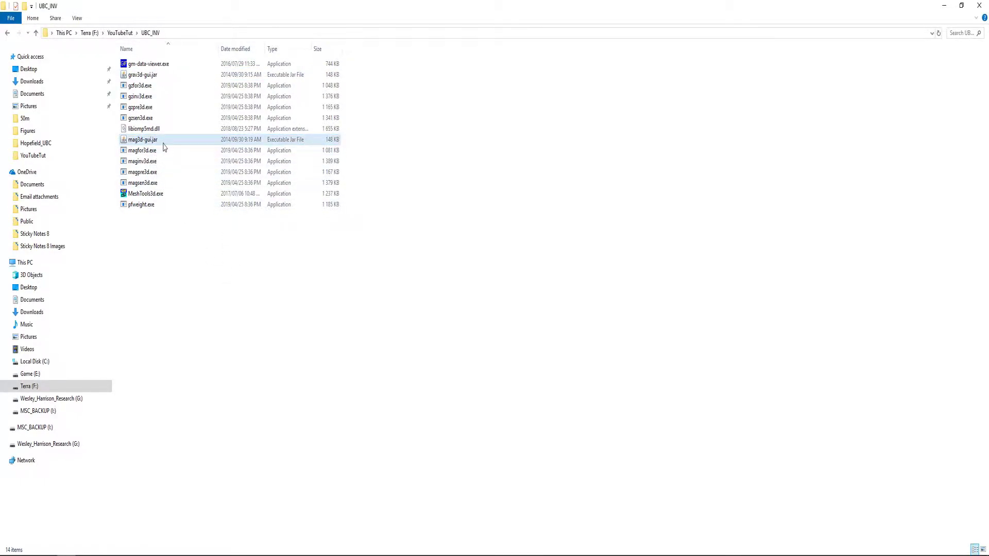
pyautogui.click(168, 75)
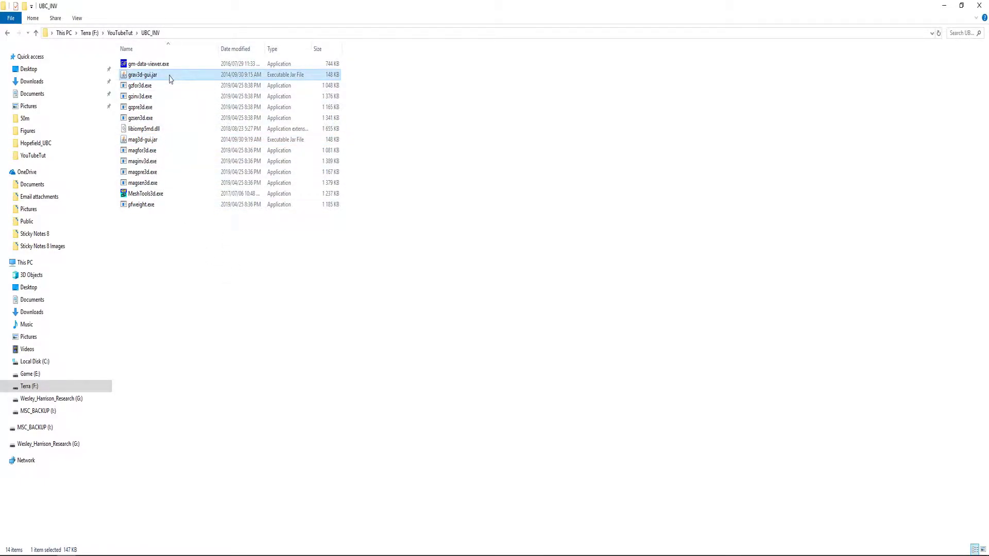
pyautogui.click(165, 142)
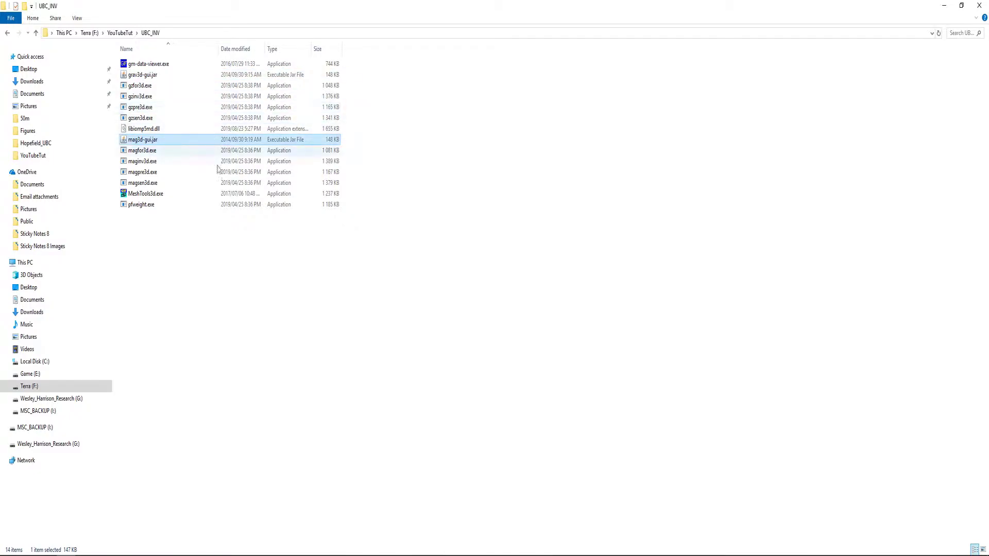
pyautogui.click(268, 279)
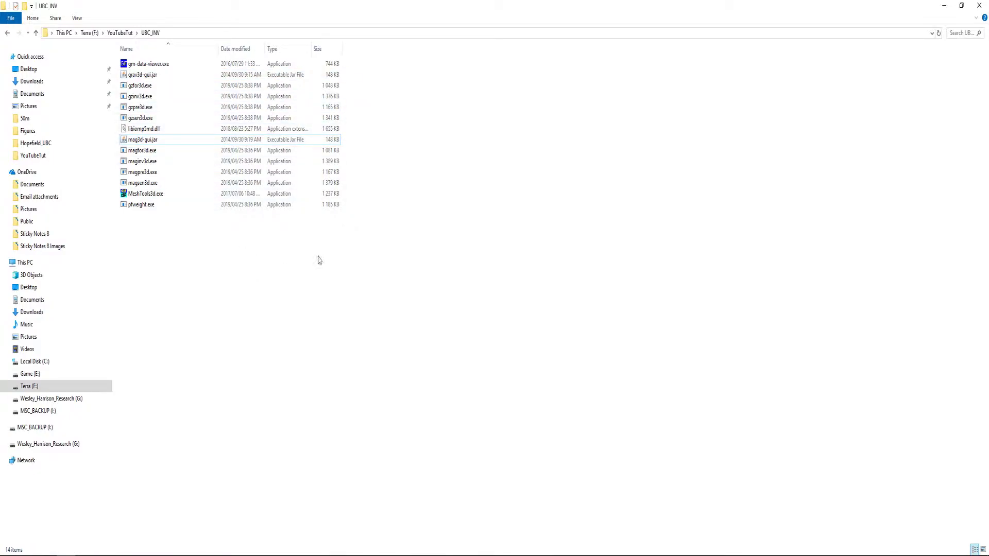